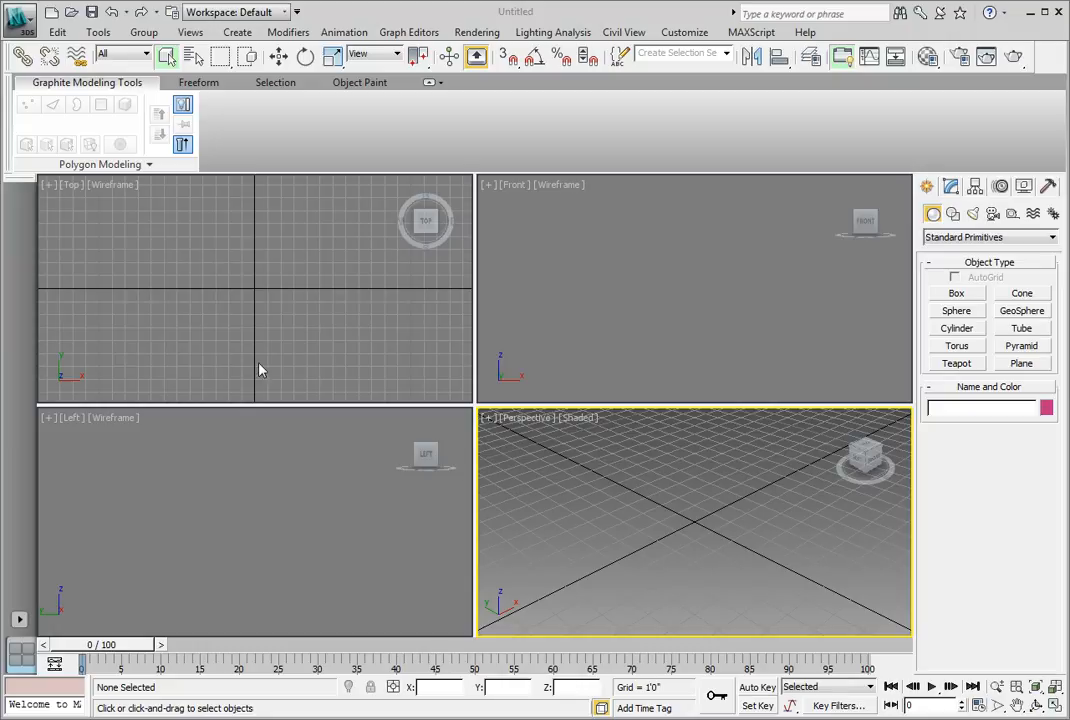
- Open the scene file Ch04_Unwrap UVW_01.max from the CH 04 folder
left_click(17, 20)
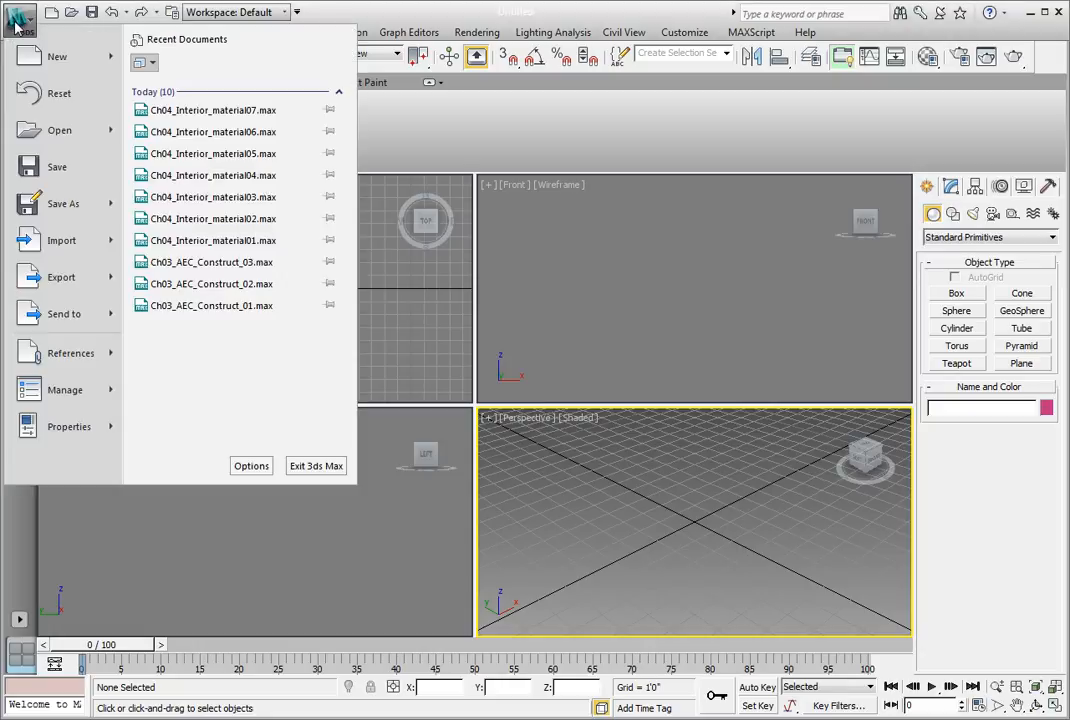
left_click(57, 128)
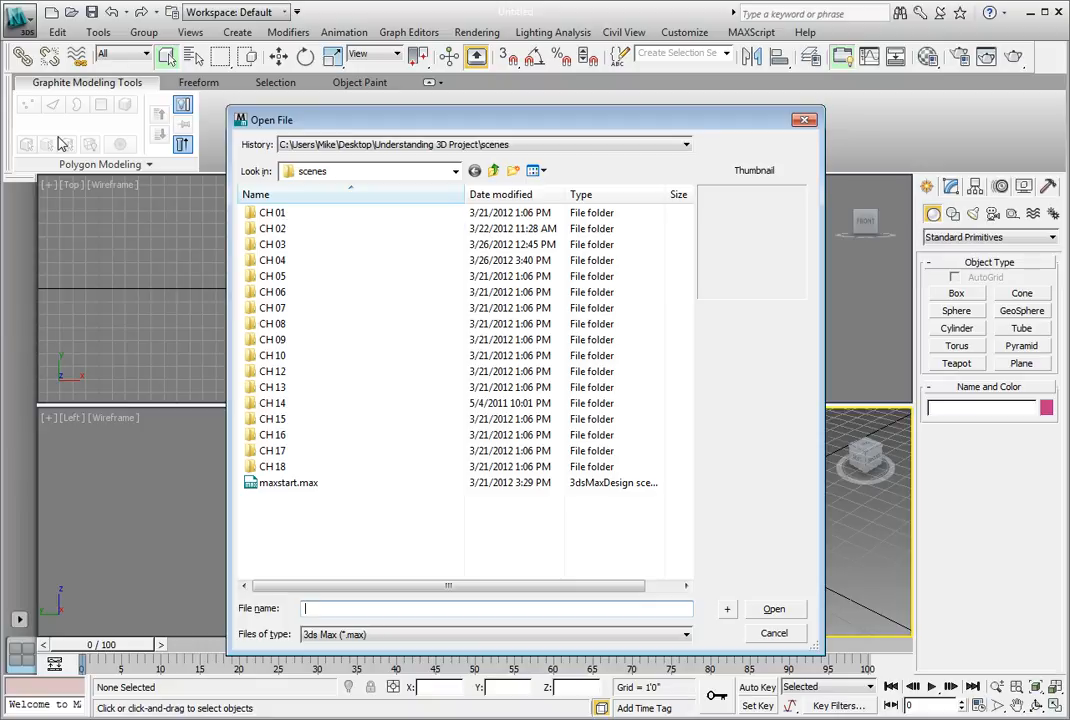
double_click(262, 260)
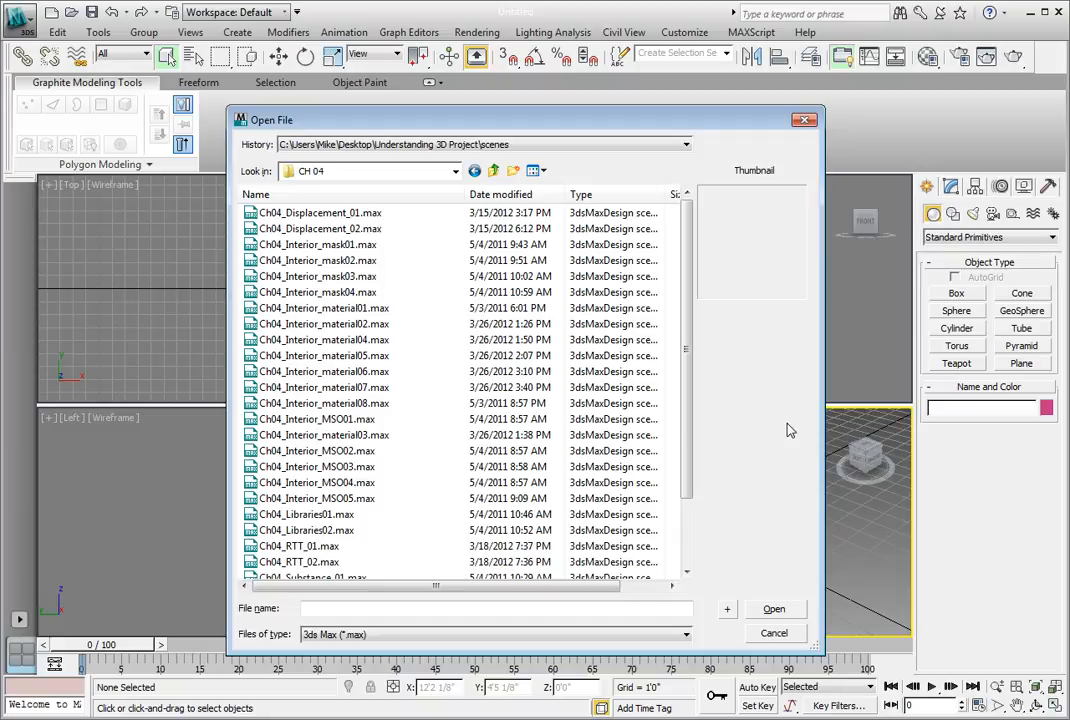
left_click_drag(686, 385, 692, 453)
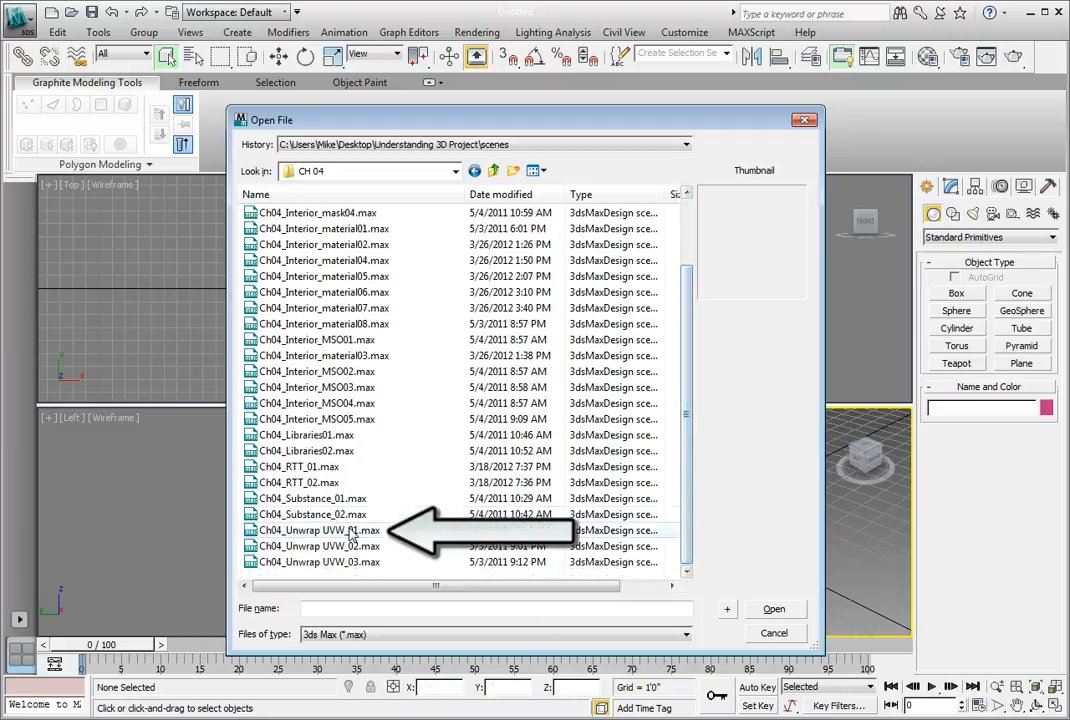
left_click(327, 545)
left_click(325, 530)
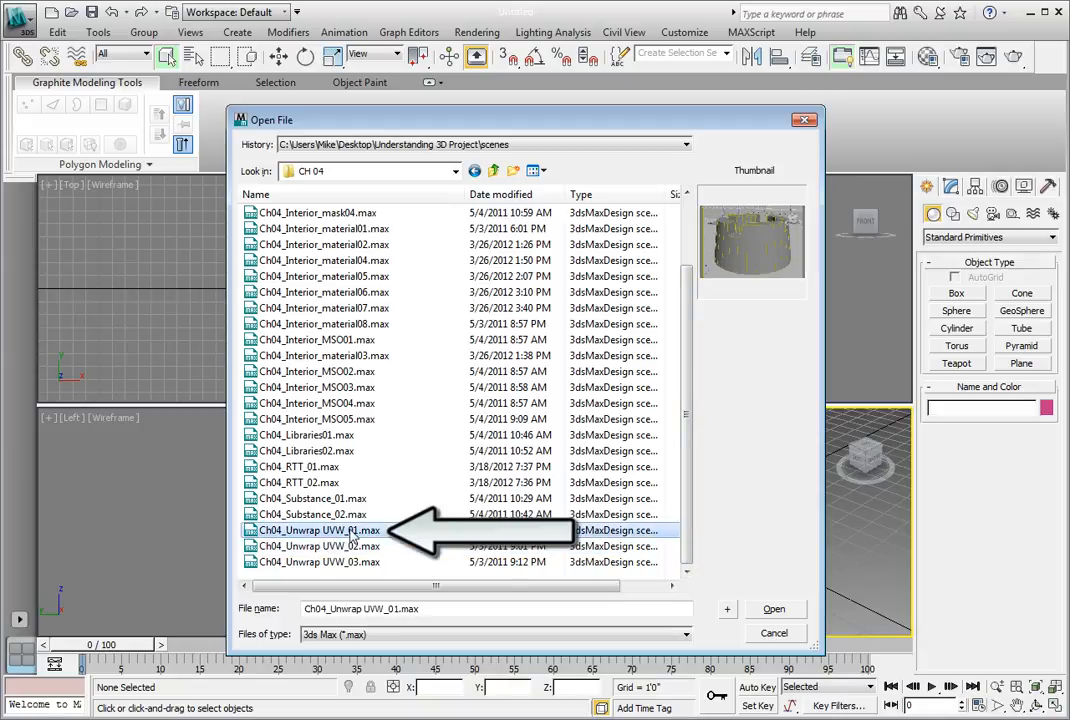
left_click(774, 610)
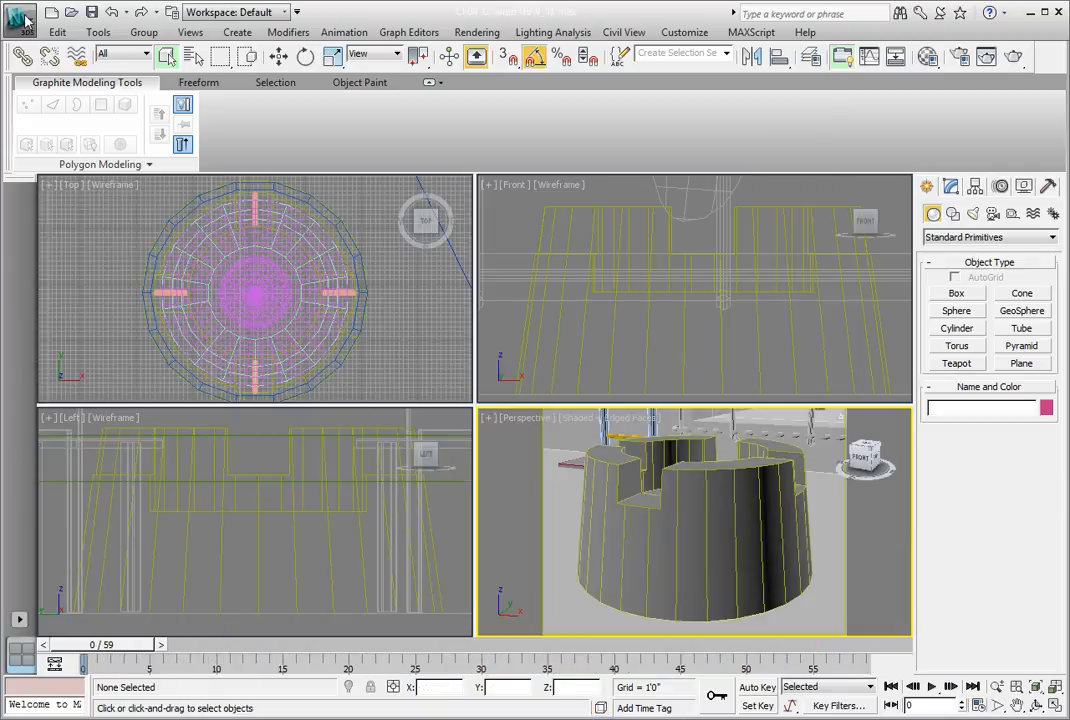
- Save the scene as an incremented copy, Ch04_Unwrap UVW_02.max, replacing the existing file
left_click(27, 20)
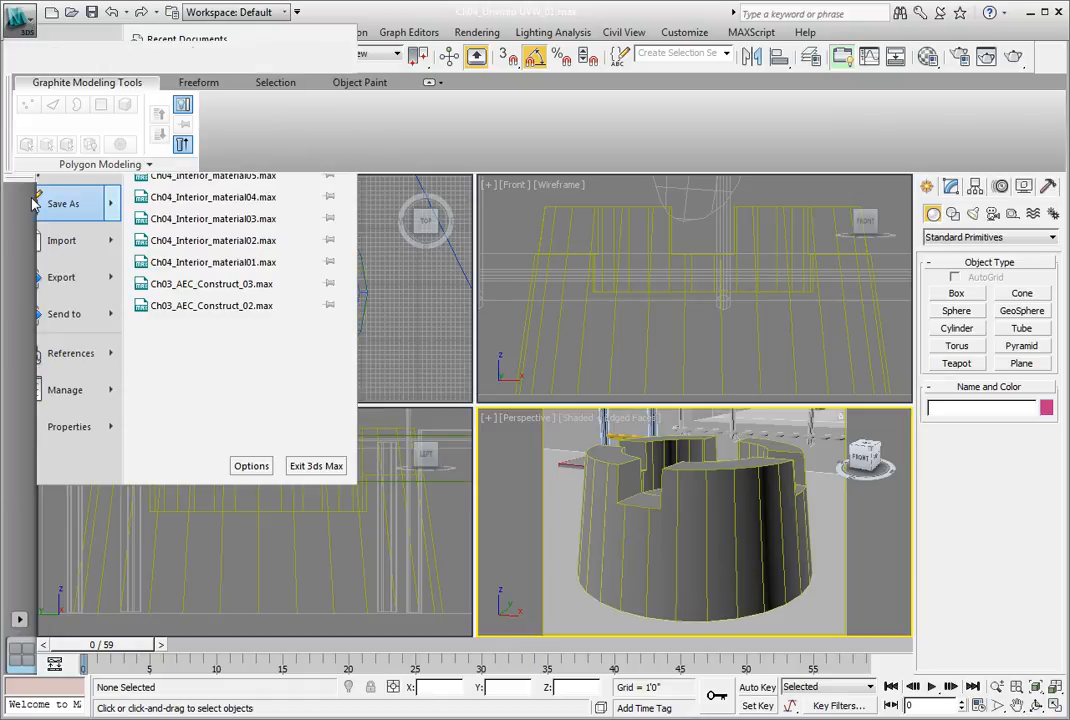
left_click(32, 204)
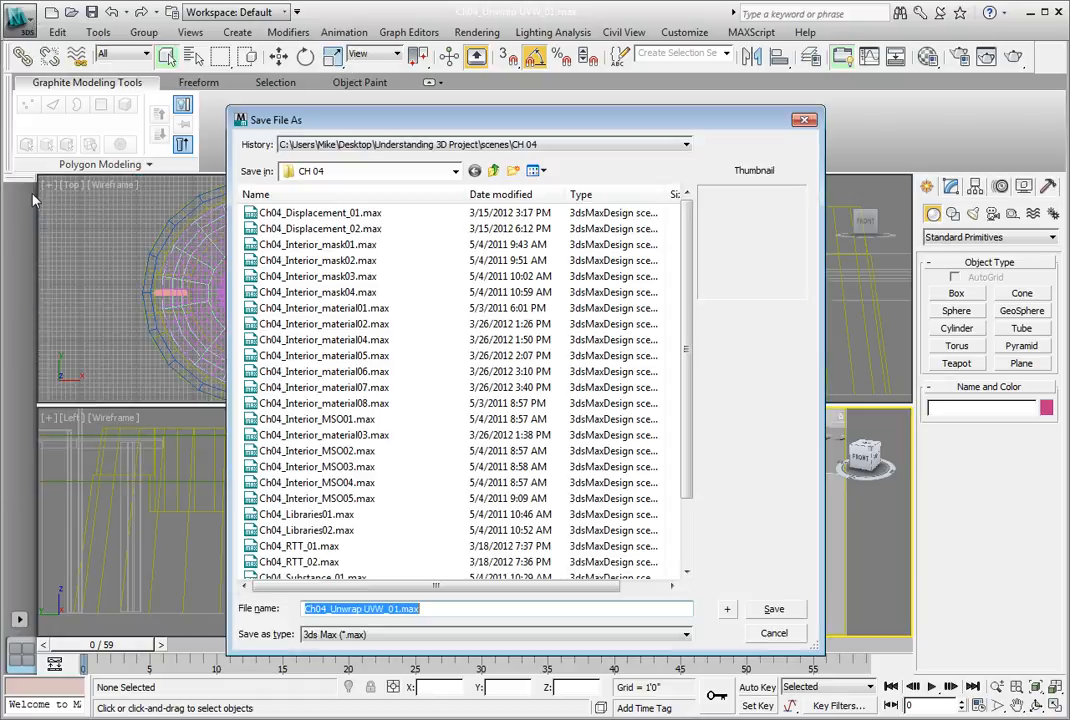
left_click(727, 613)
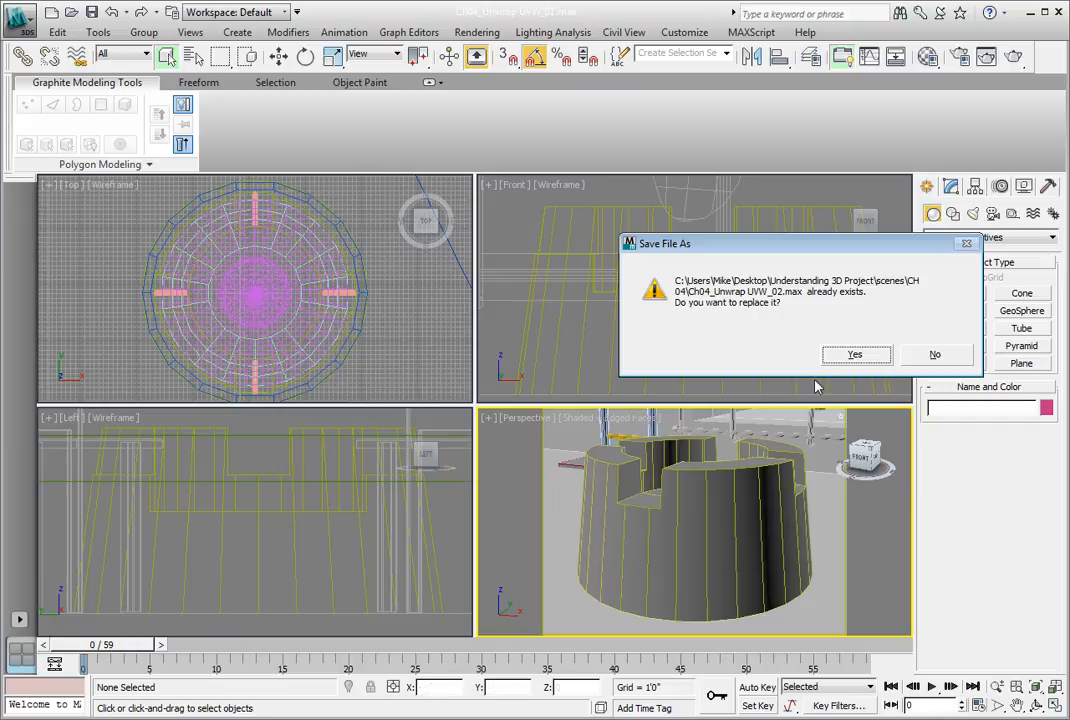
left_click(850, 356)
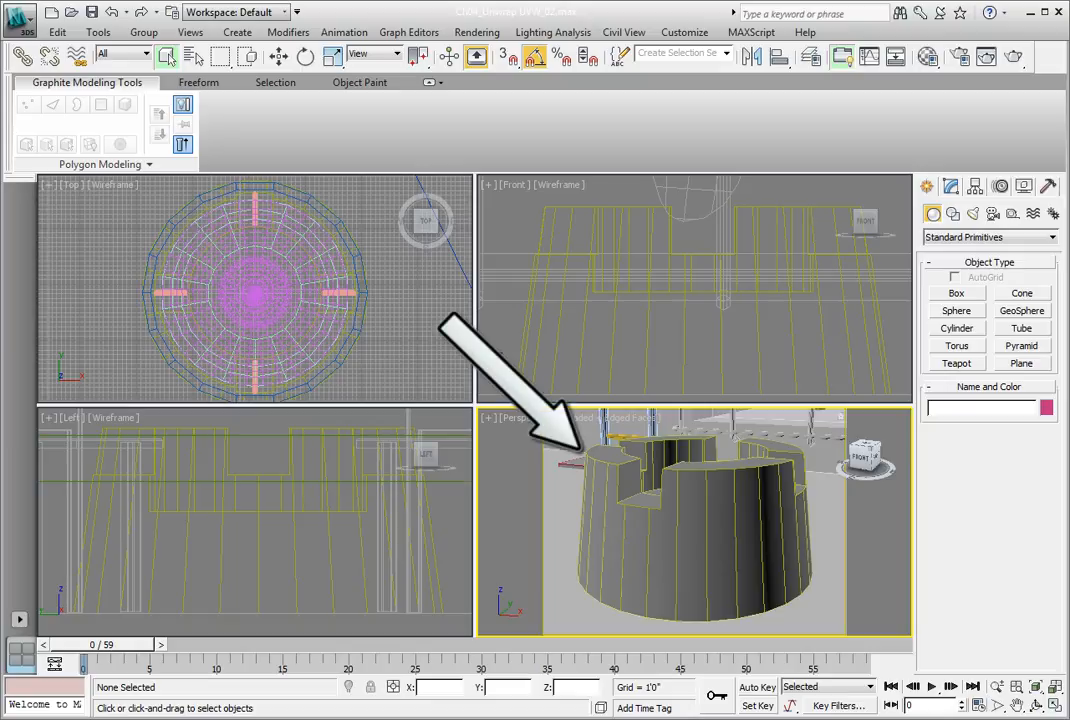
- Apply an Unwrap UVW modifier to the Equipment Base 001 object
left_click(729, 539)
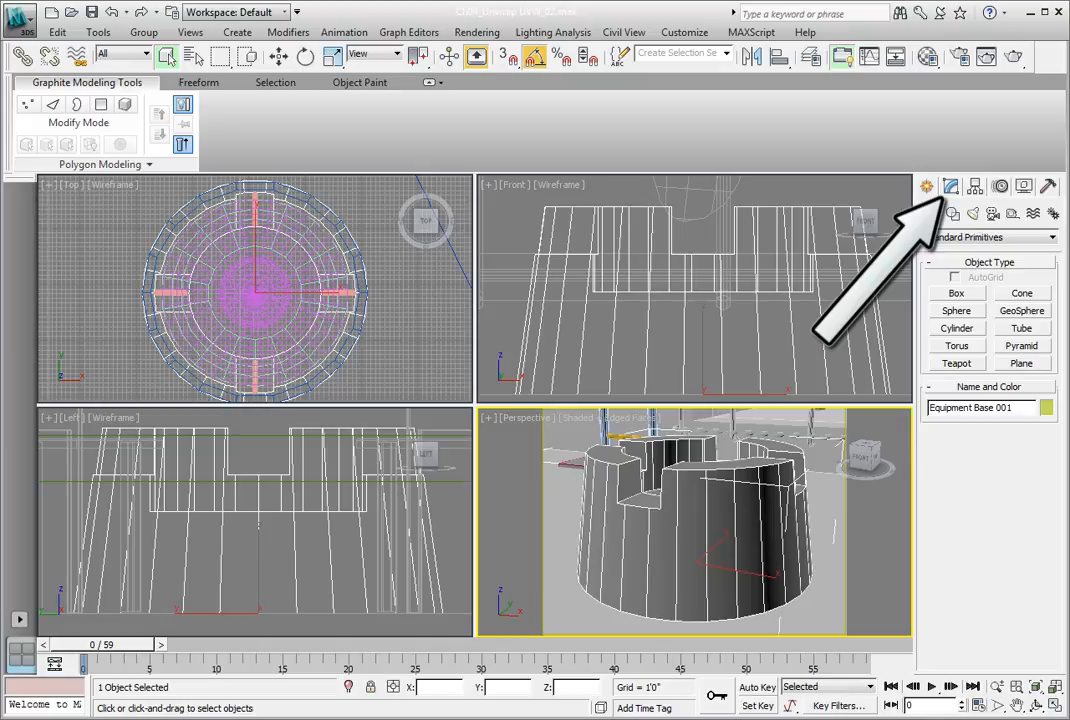
left_click(951, 187)
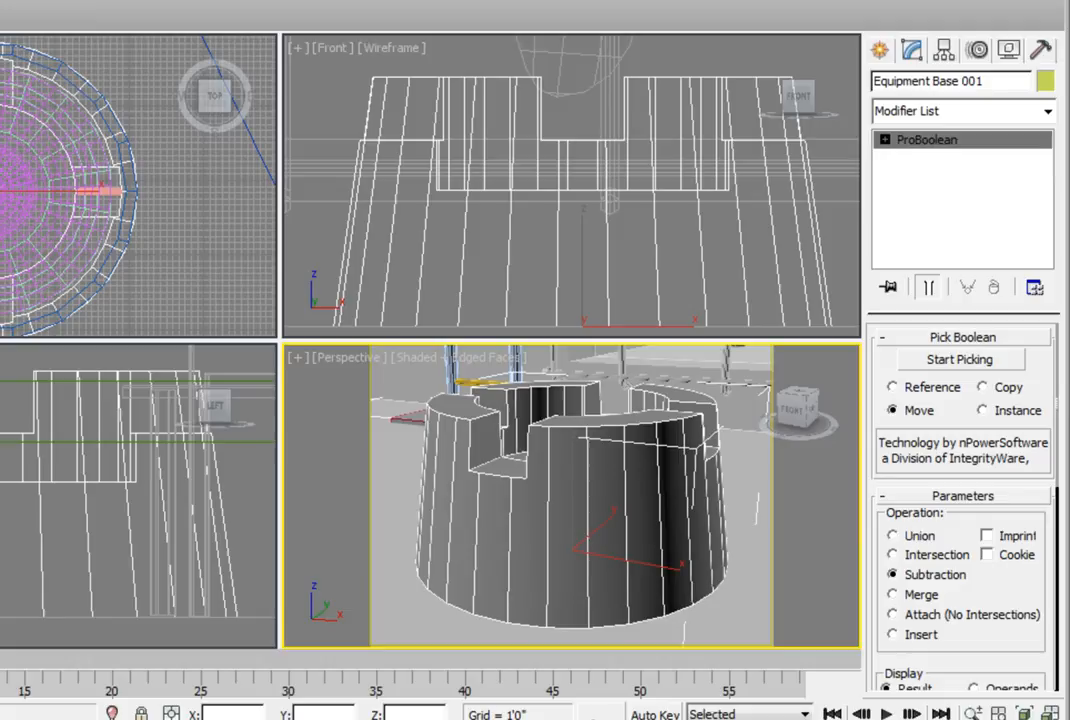
left_click(1047, 111)
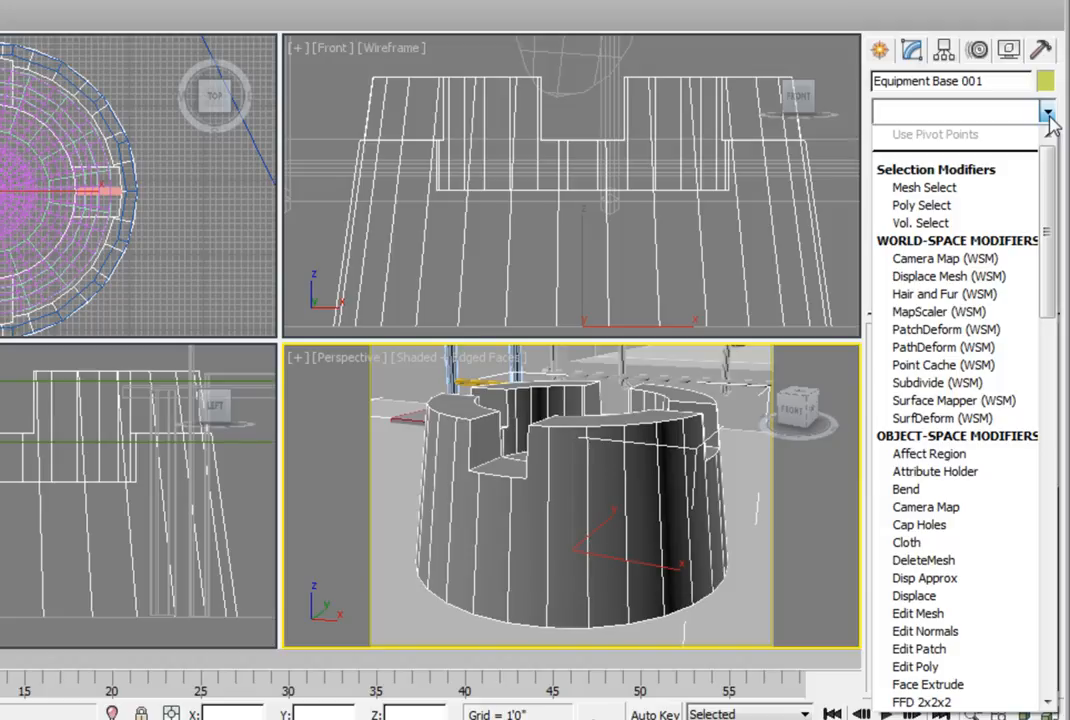
left_click_drag(1044, 174, 1058, 551)
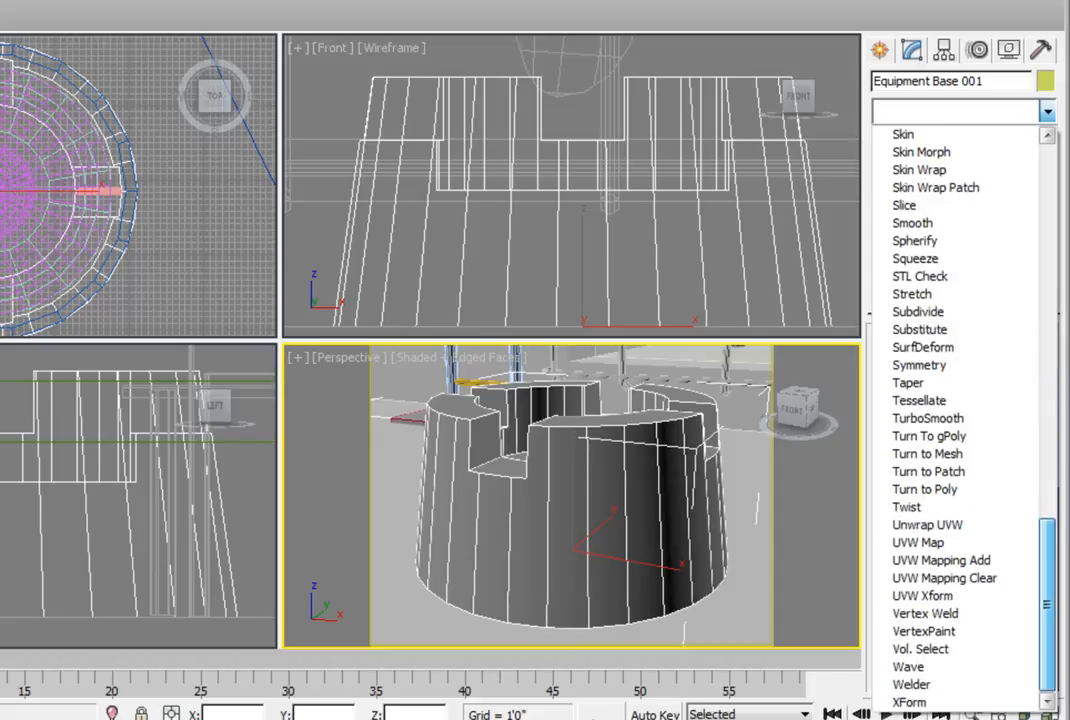
left_click(1000, 526)
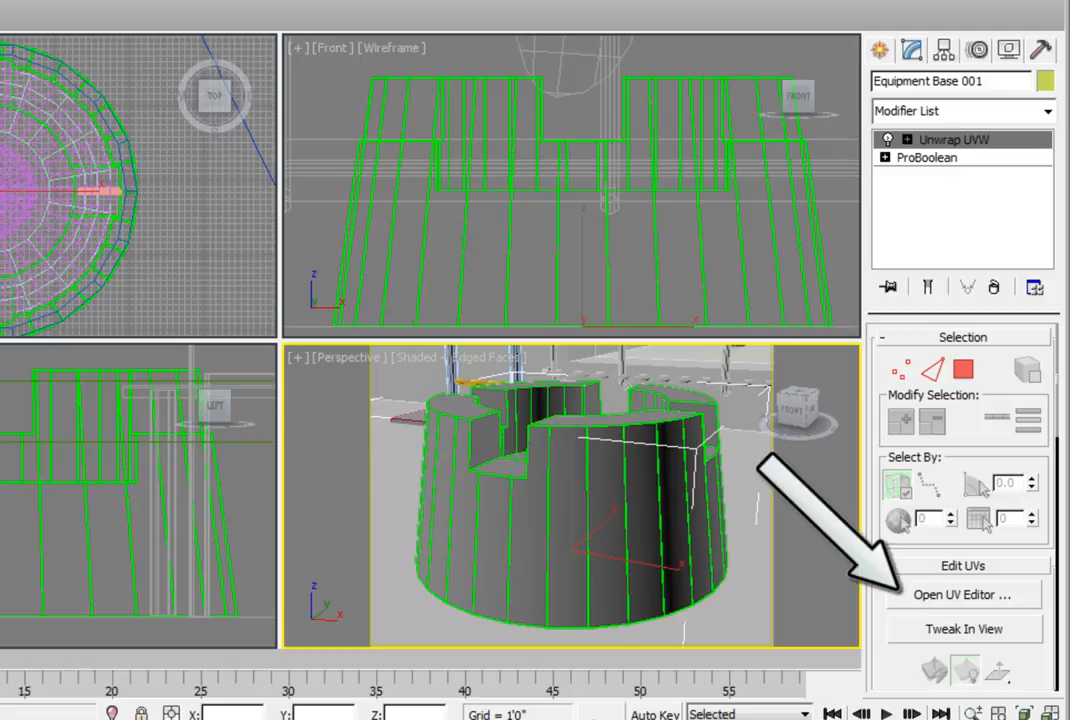
- Open the UV editor for the equipment base and select all of its polygons
left_click(1008, 597)
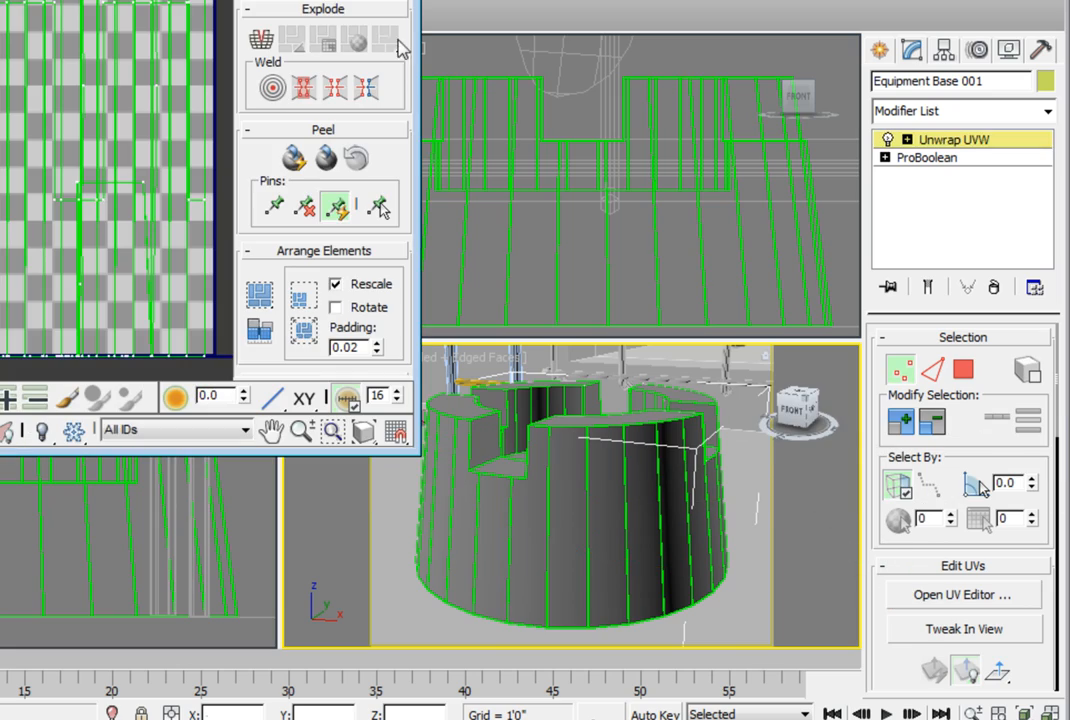
left_click_drag(326, 2, 402, 93)
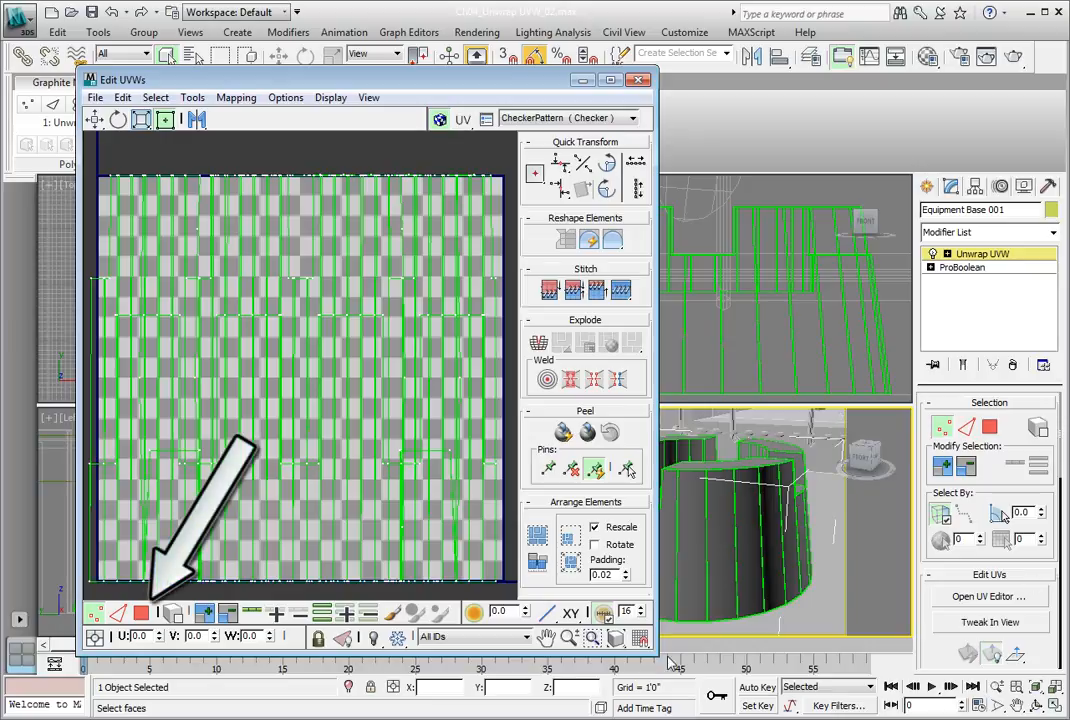
left_click(147, 614)
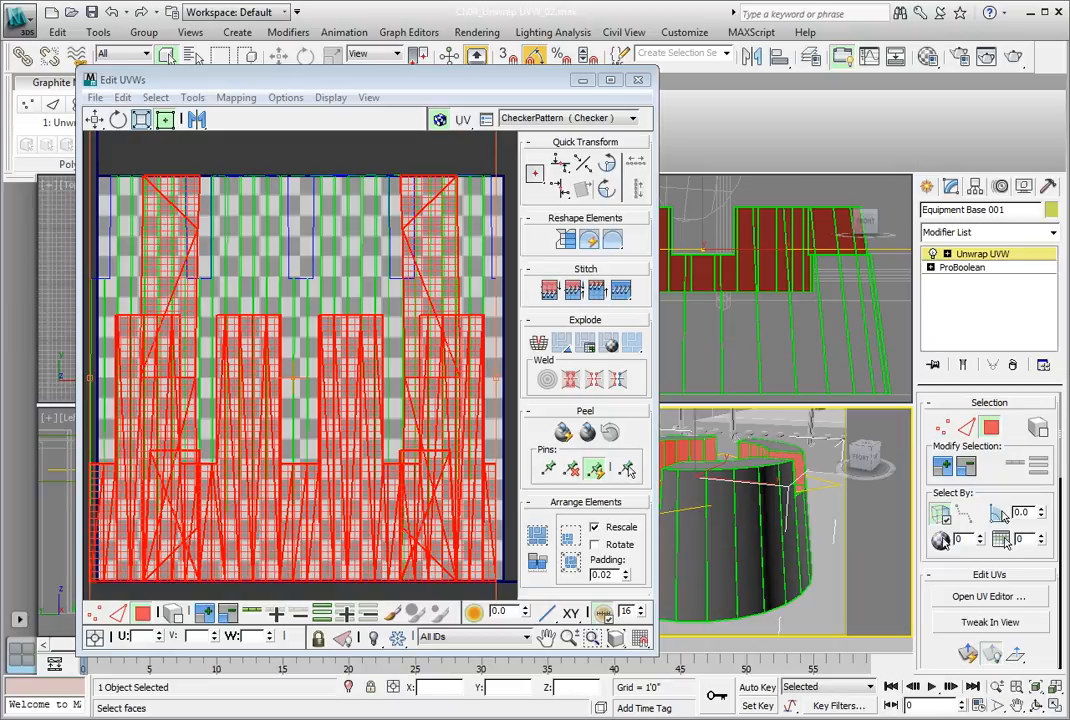
key("ctrl+a")
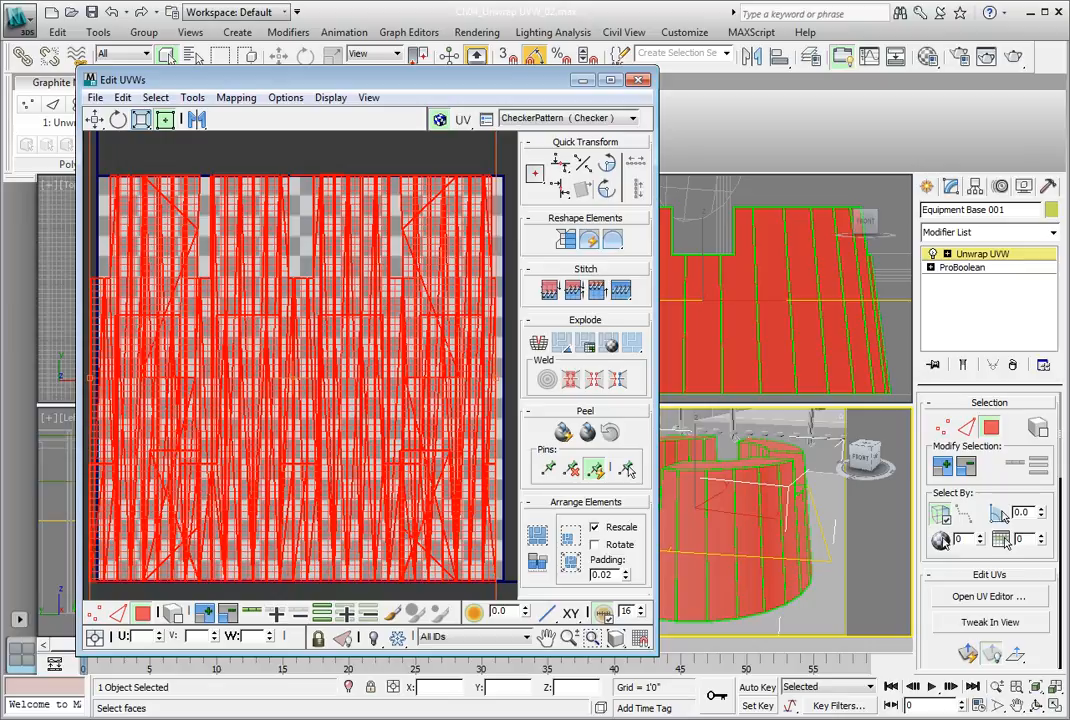
- Flatten the selected polygons with custom Flatten Mapping settings, using a face angle threshold of 60
left_click(637, 346)
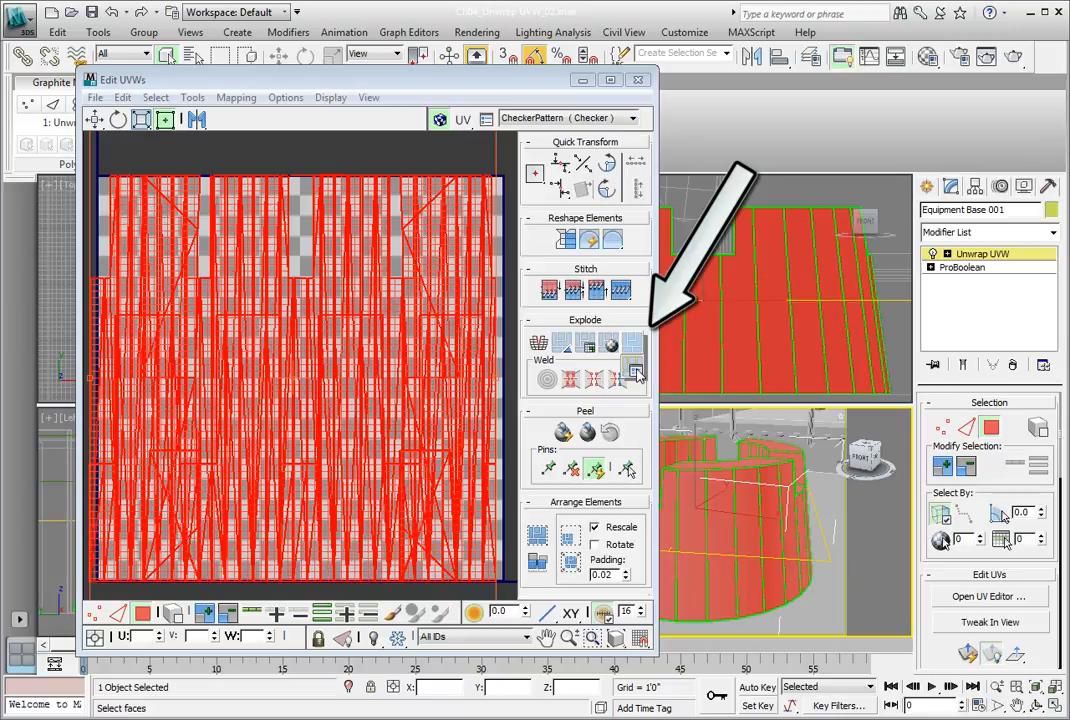
left_click(636, 370)
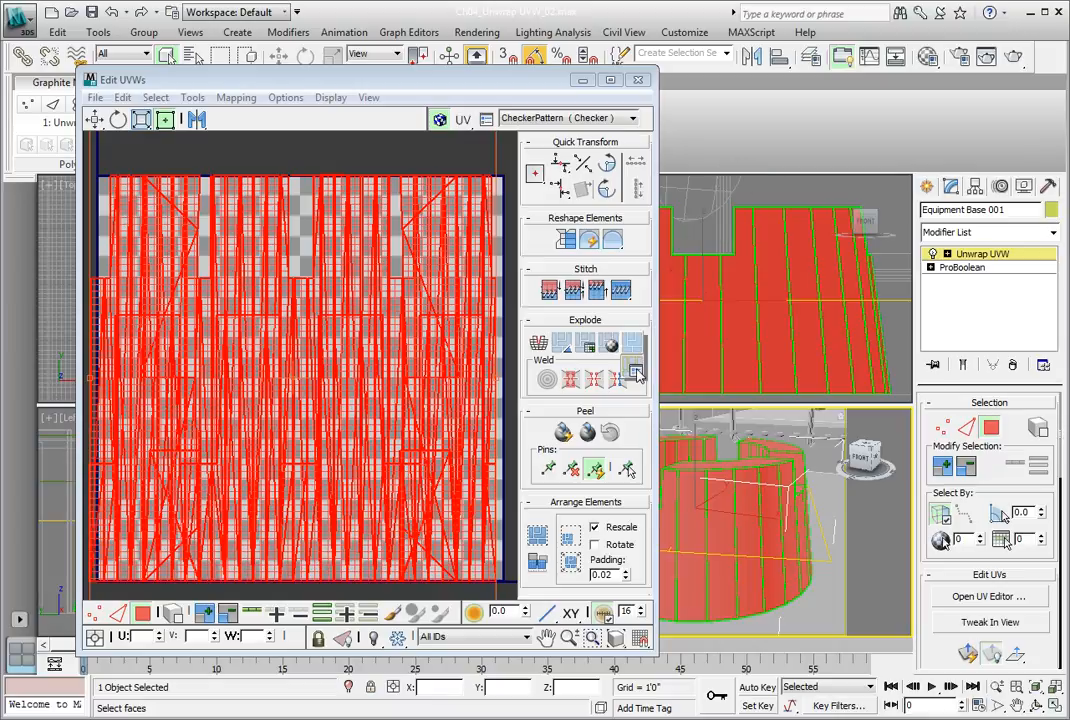
left_click(637, 373)
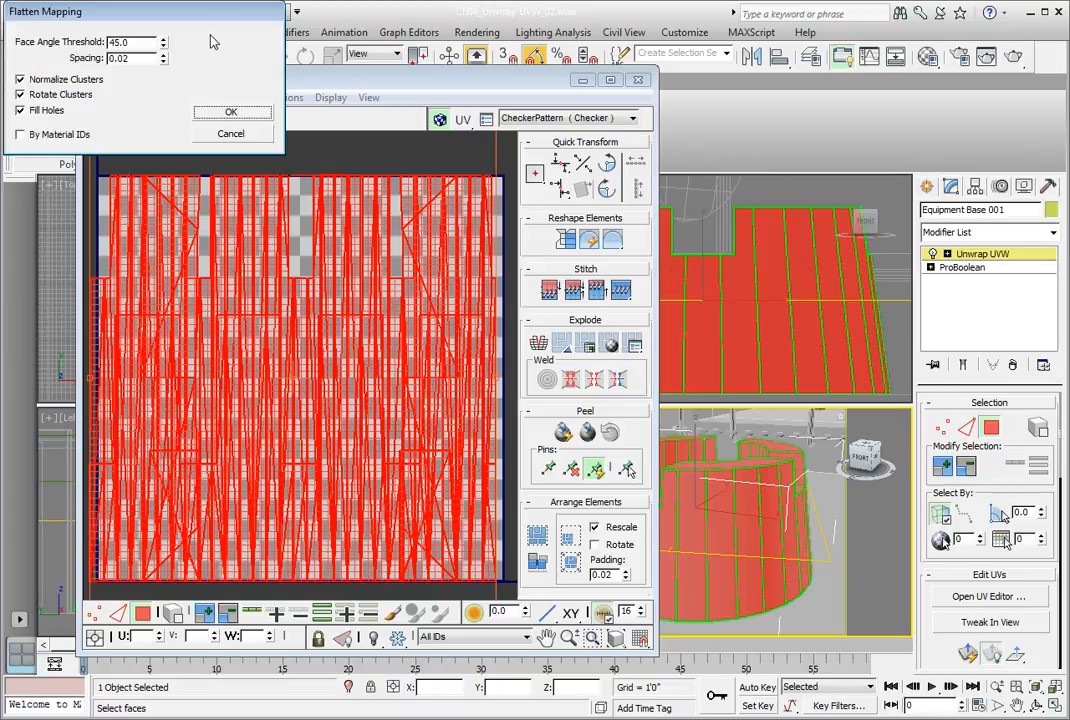
left_click_drag(213, 13, 430, 283)
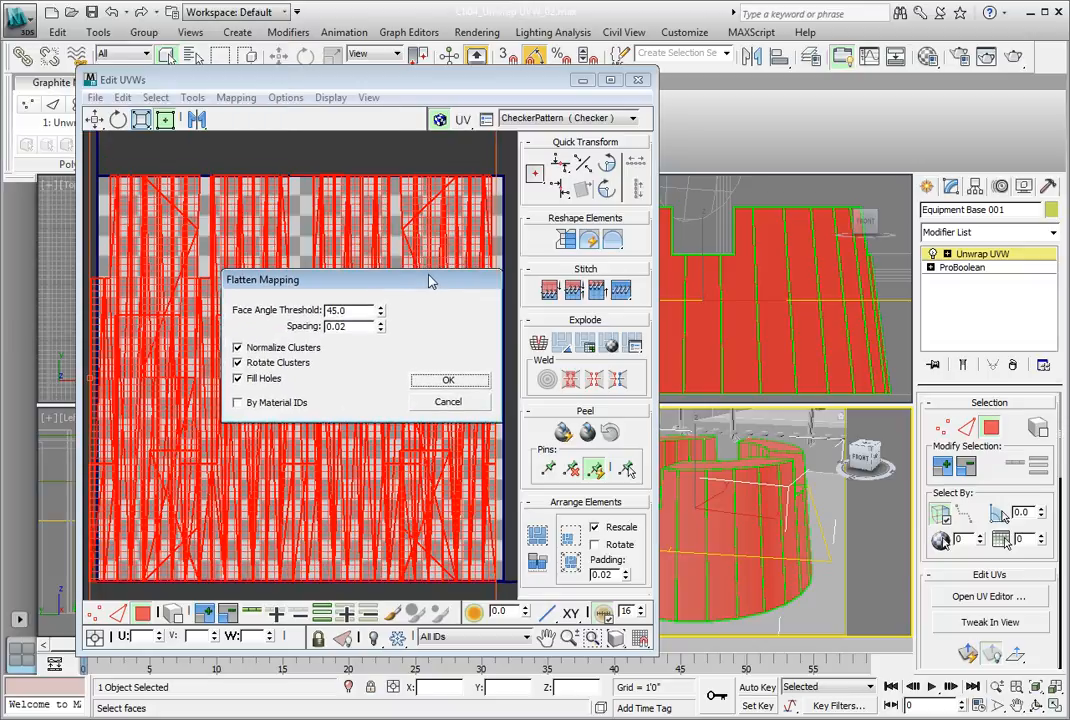
left_click(355, 310)
left_click_drag(355, 310, 320, 312)
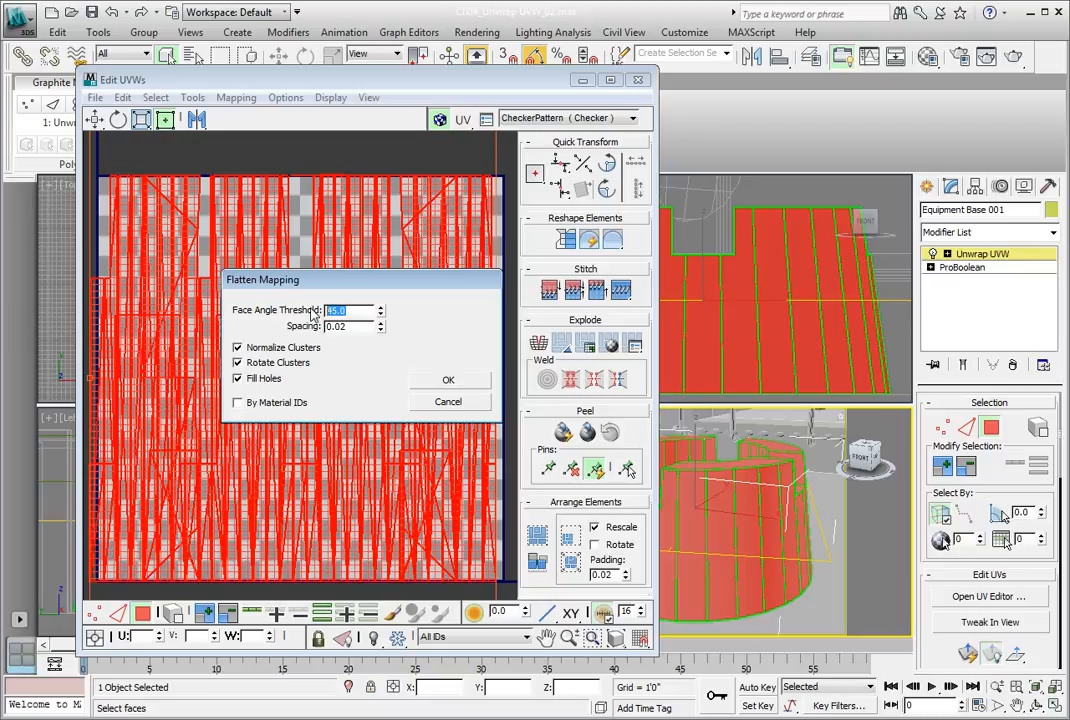
type("60")
key("Return")
left_click(467, 385)
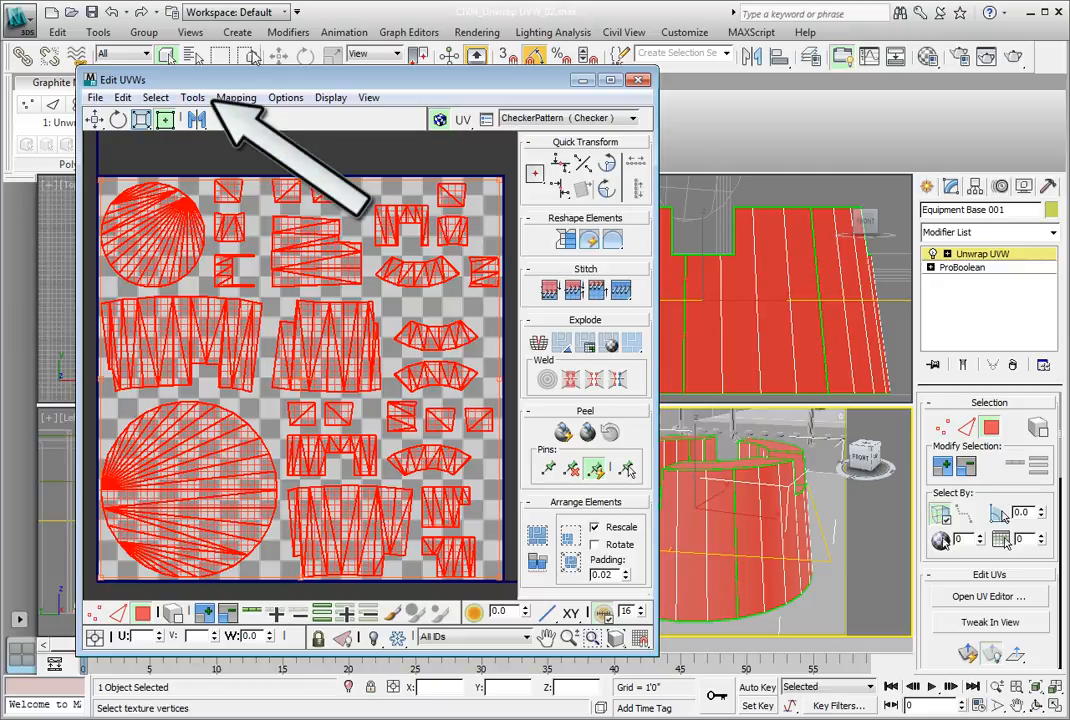
- Open the UVW template render settings and set both the width and height to 512
left_click(189, 98)
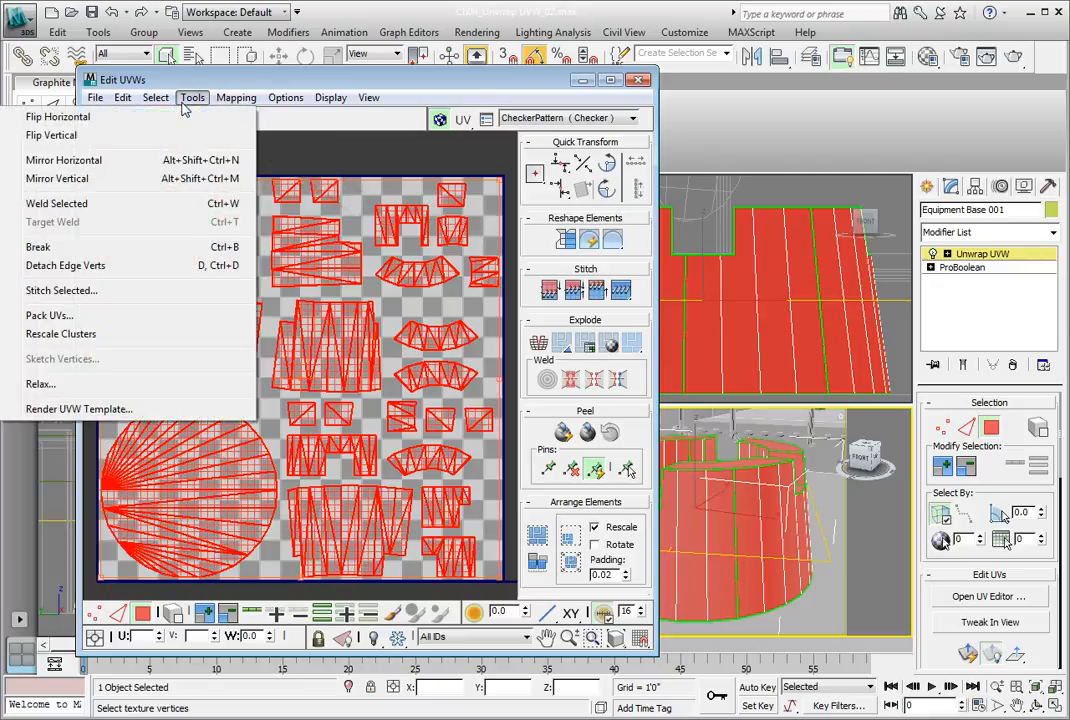
left_click(141, 409)
left_click_drag(160, 124, 741, 201)
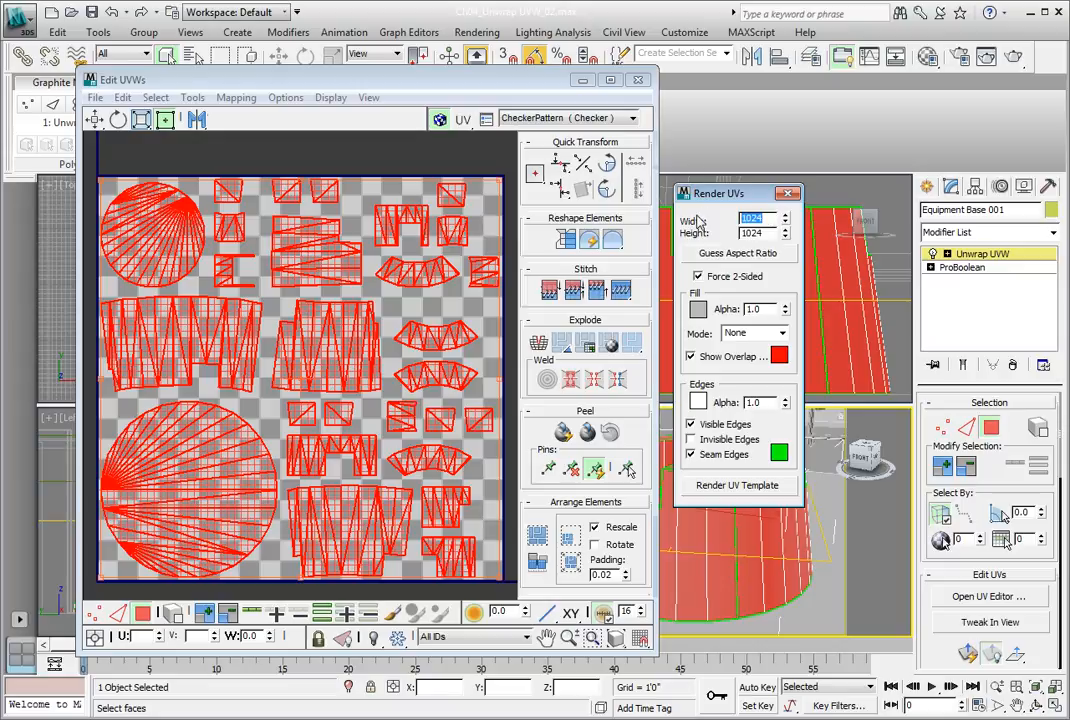
type("512")
key("Return")
key("Tab")
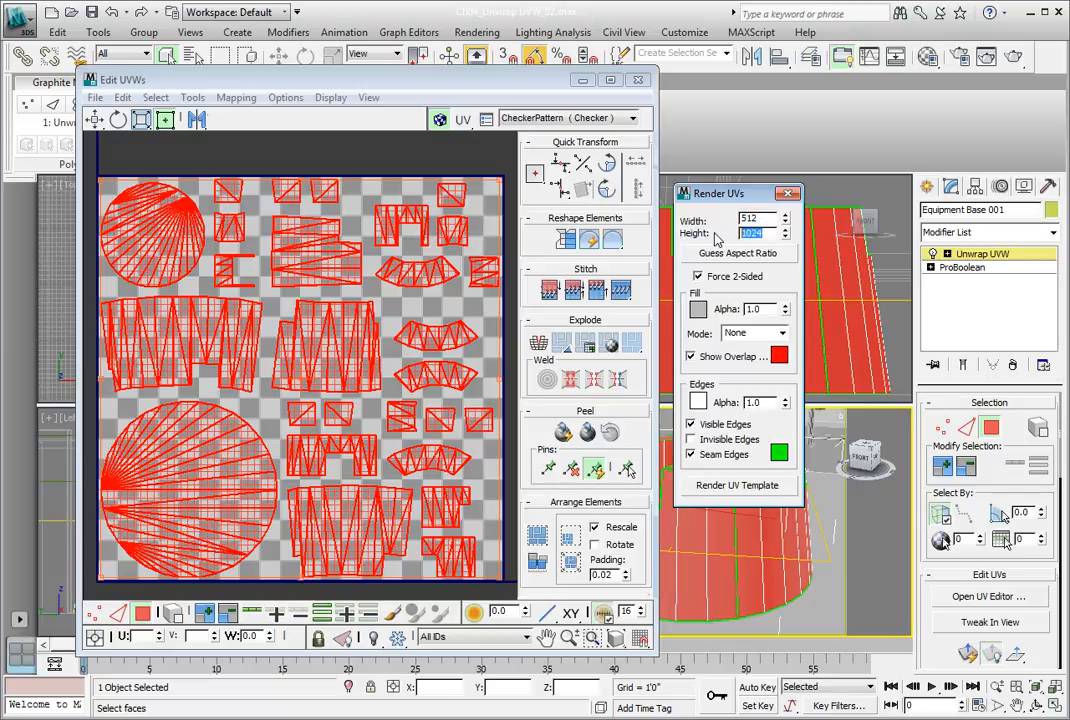
type("512")
key("Return")
- Set the template's fill mode to Normal and render the UV template
left_click(783, 336)
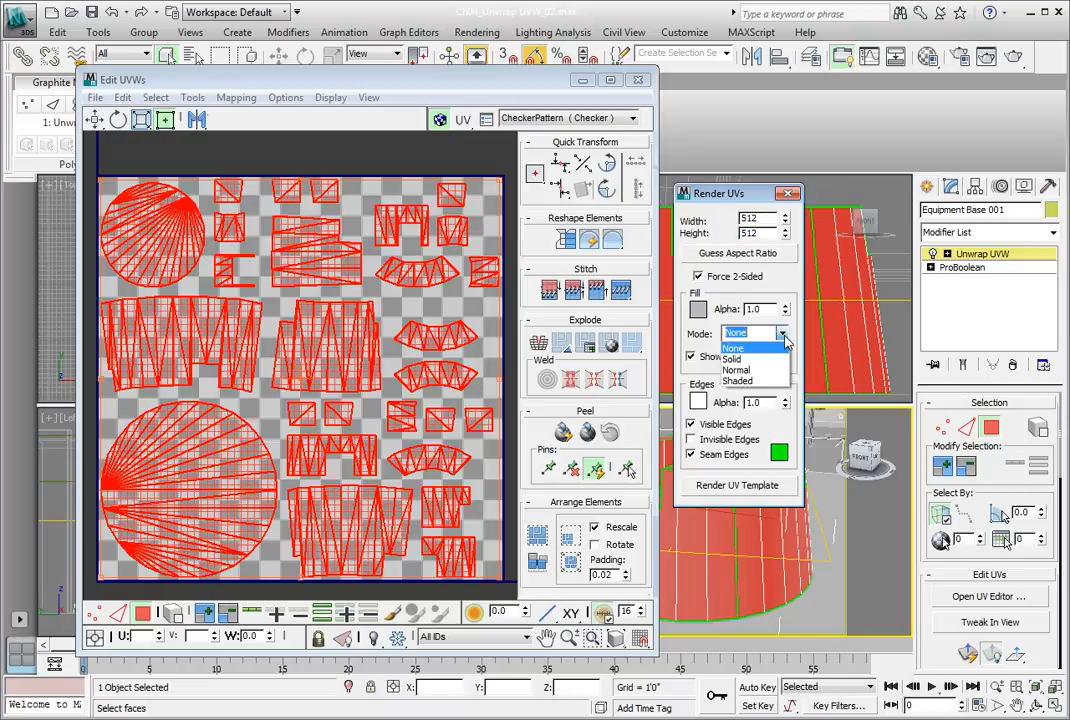
left_click(742, 370)
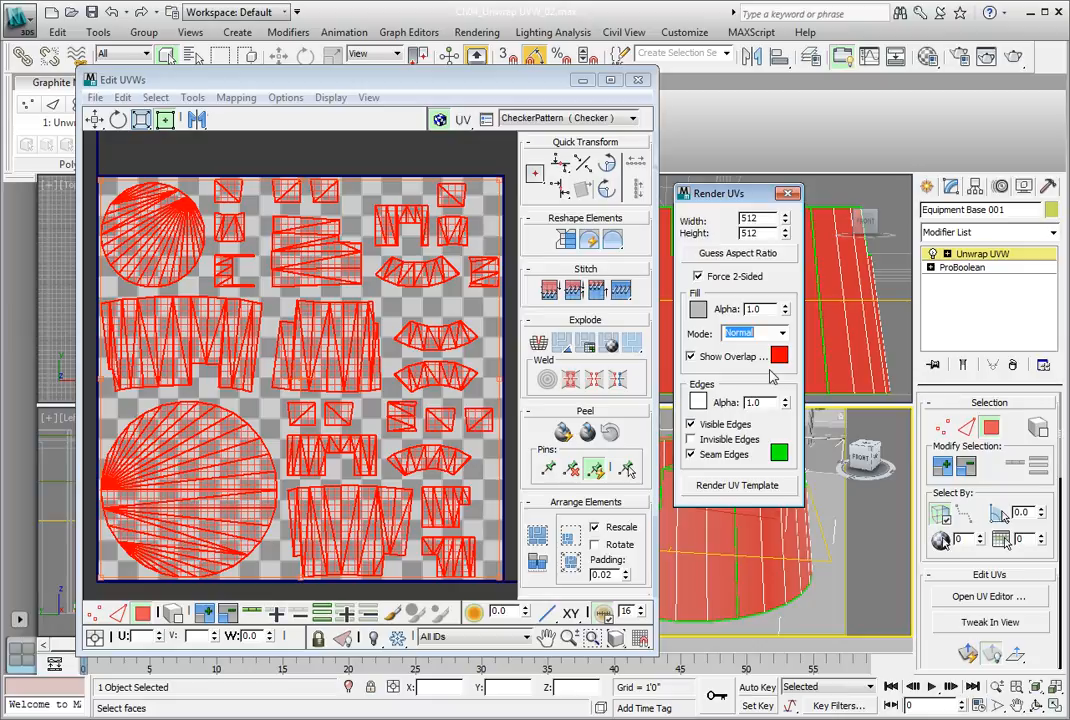
left_click(763, 487)
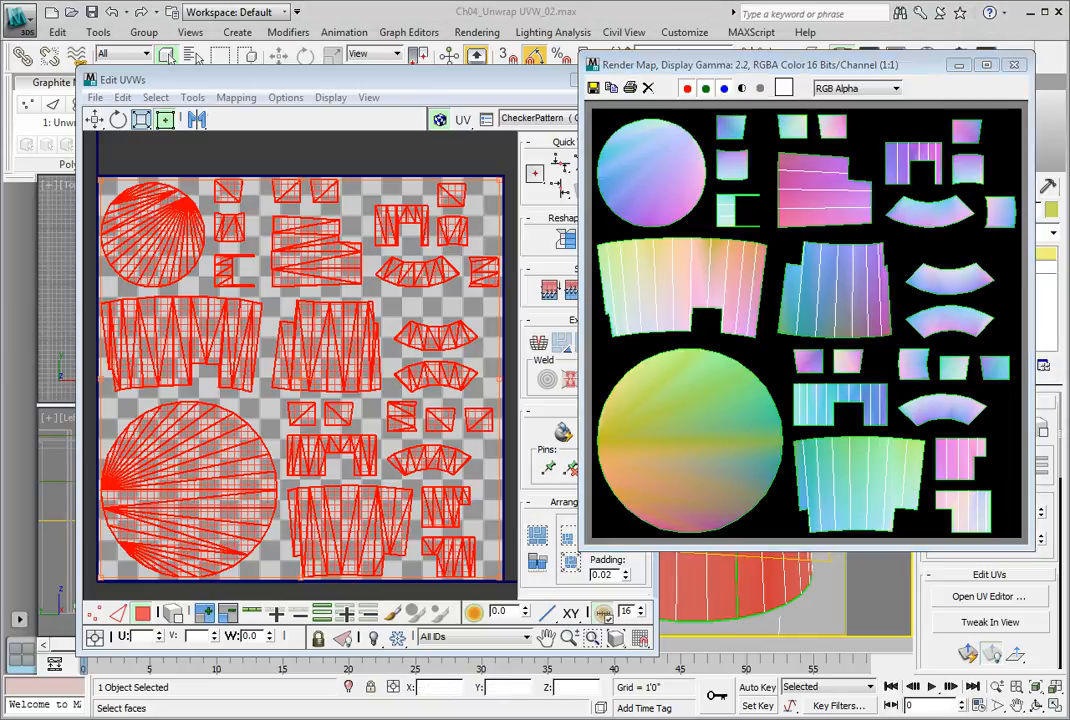
- Examine the rendered map's alpha channel, and return to the colour display
left_click(741, 88)
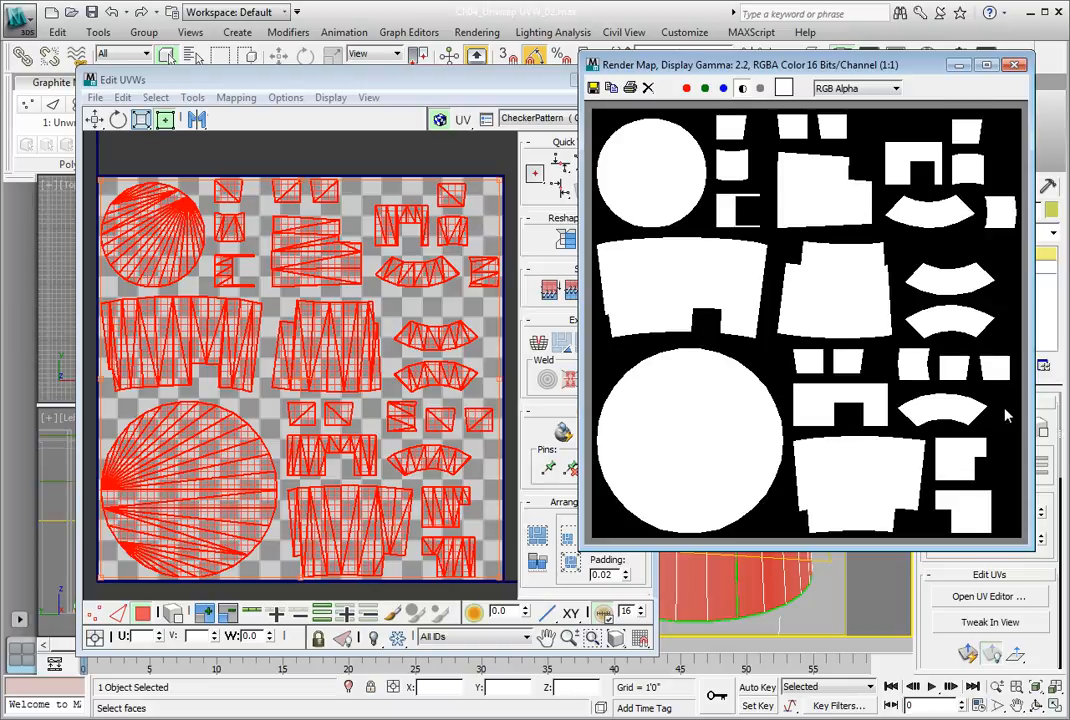
left_click(742, 89)
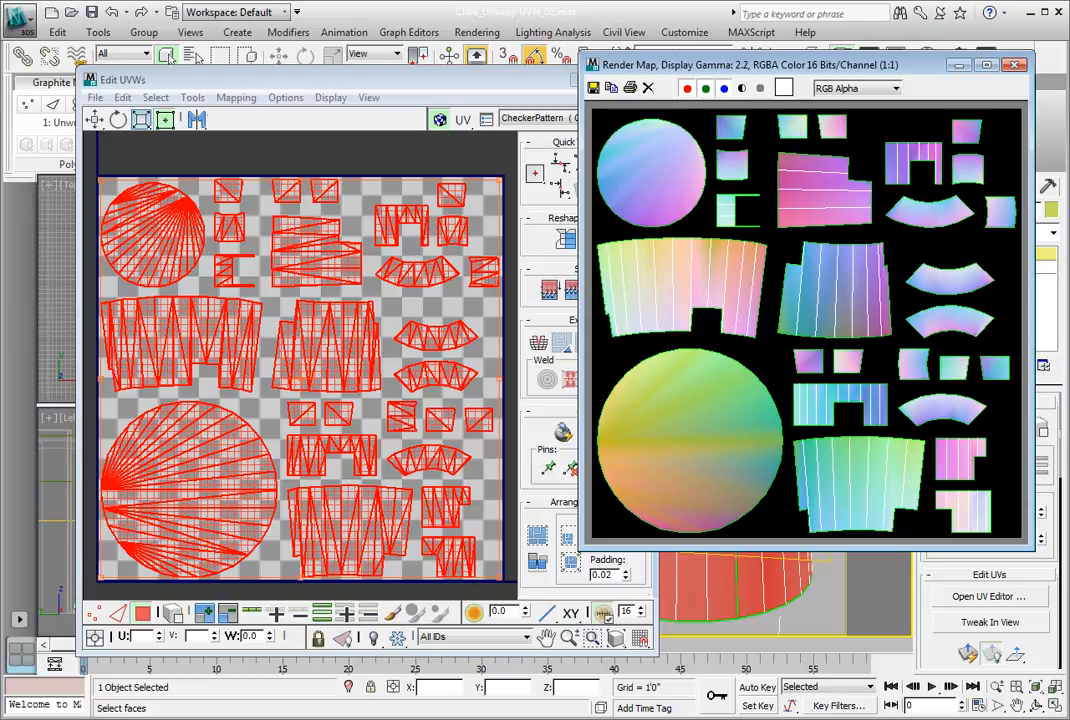
left_click(600, 90)
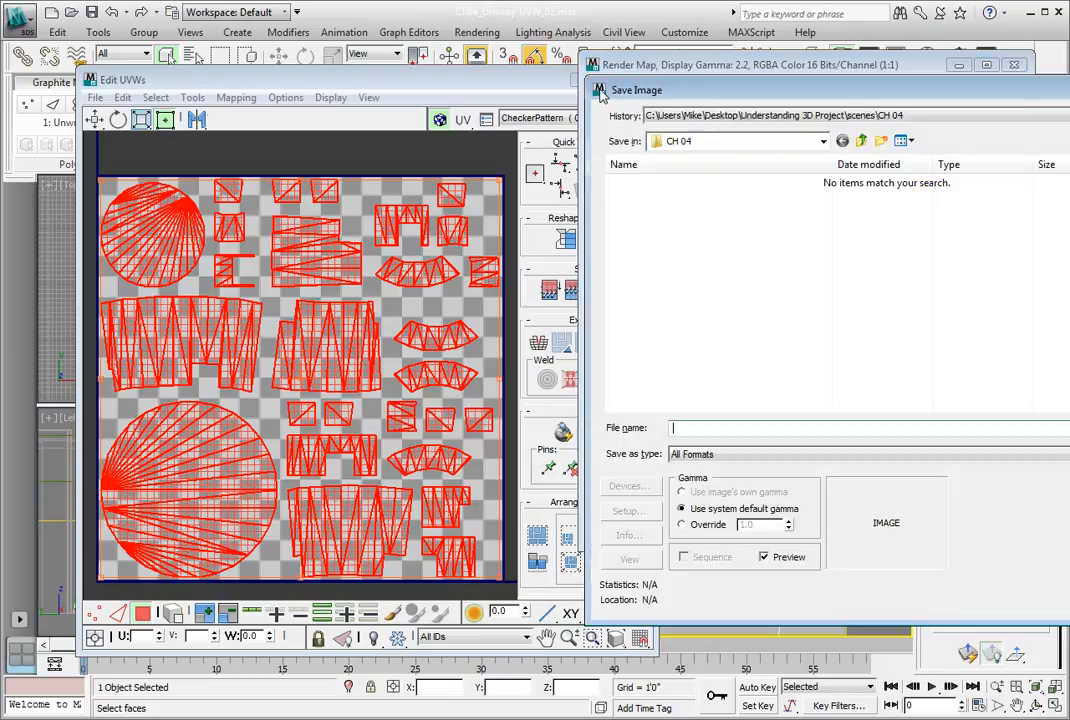
left_click_drag(667, 92, 513, 91)
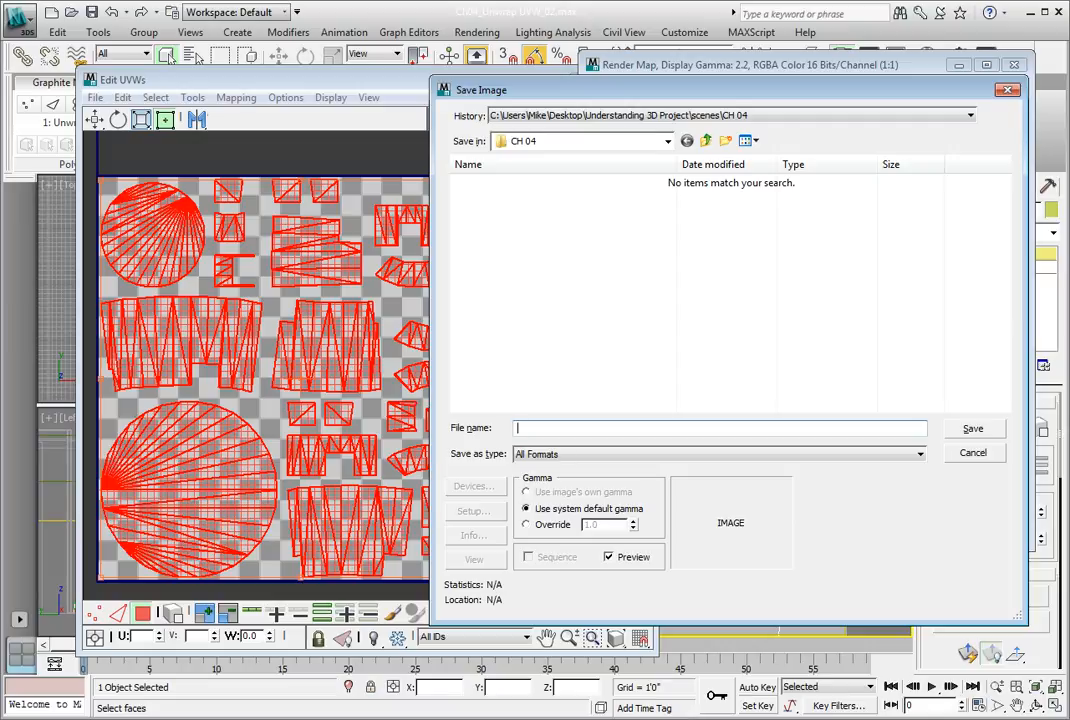
left_click(972, 453)
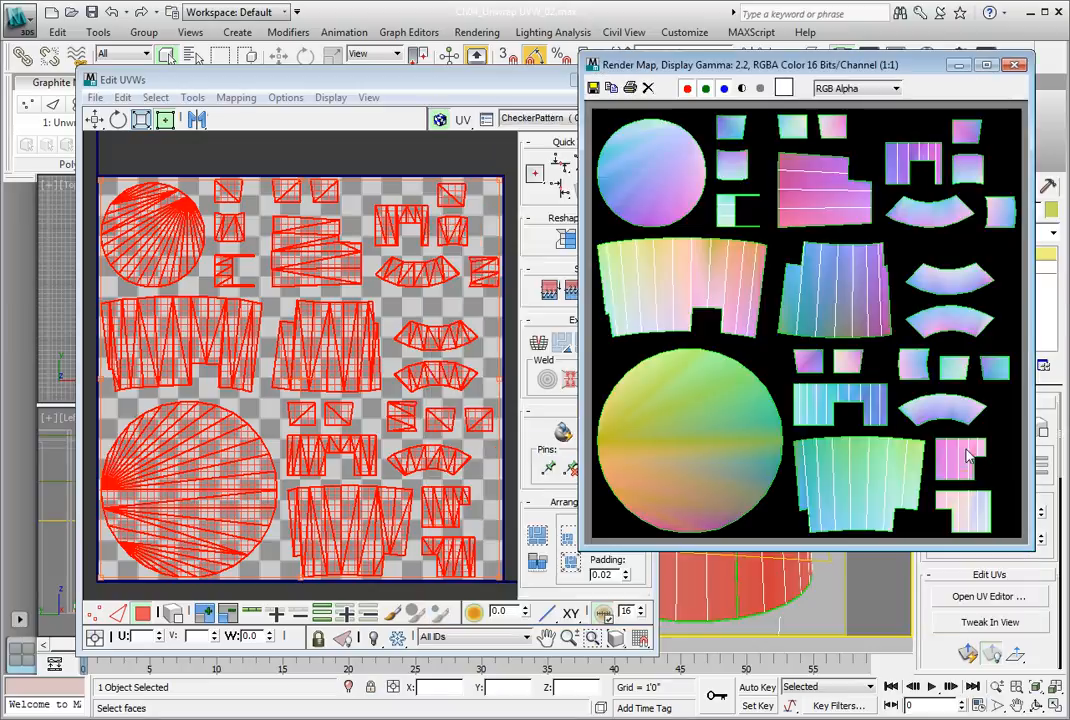
- Close the rendered map, the template render settings and the UV editor, and exit the modifier's polygon sub-object level
left_click(1016, 65)
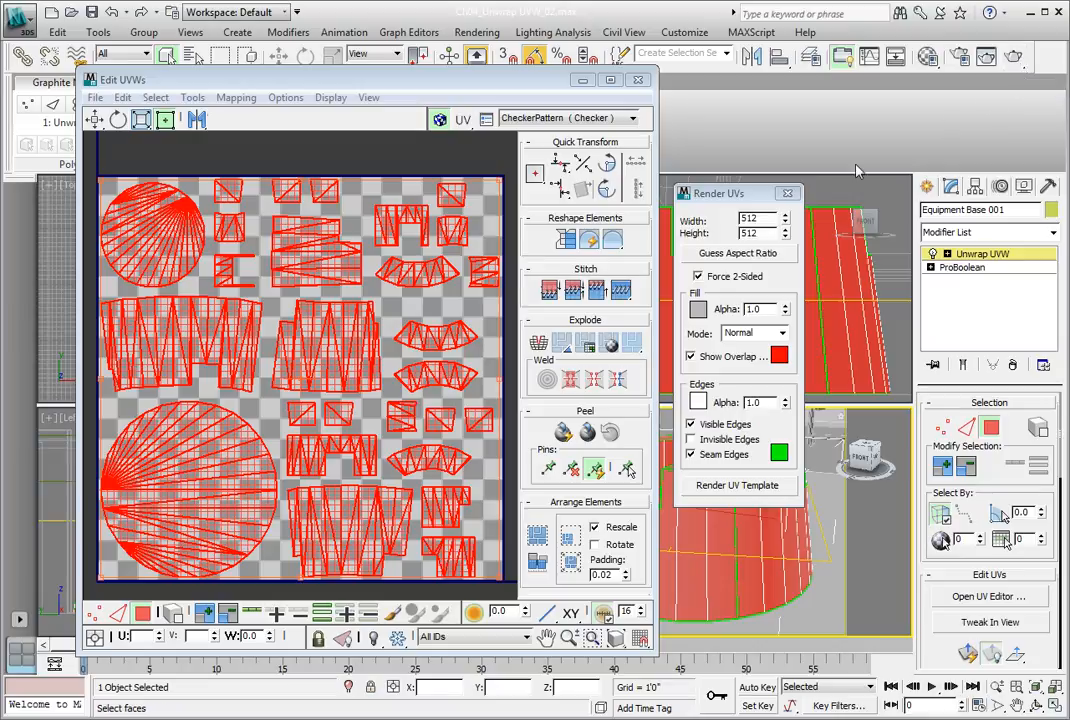
left_click(787, 193)
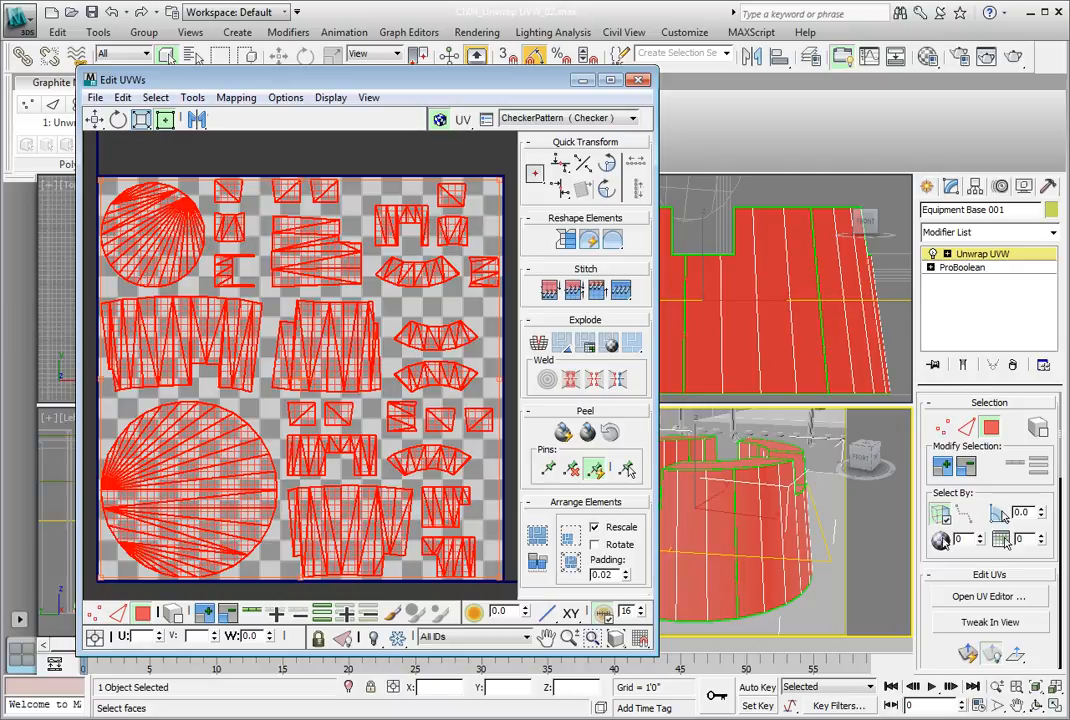
left_click(638, 80)
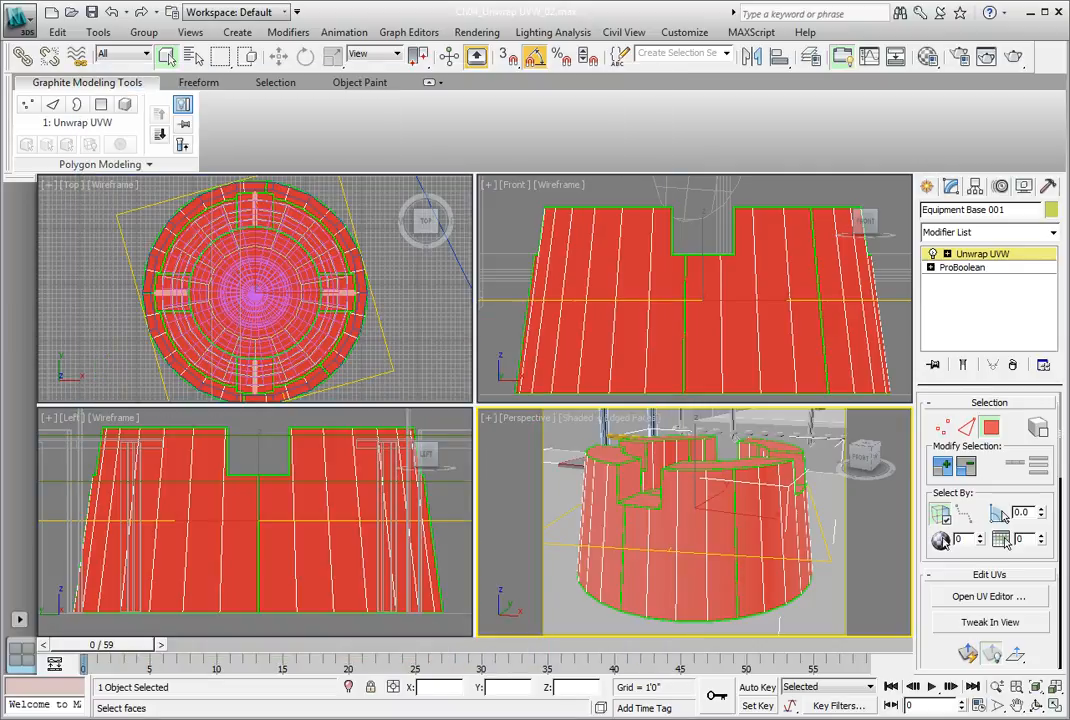
left_click(971, 256)
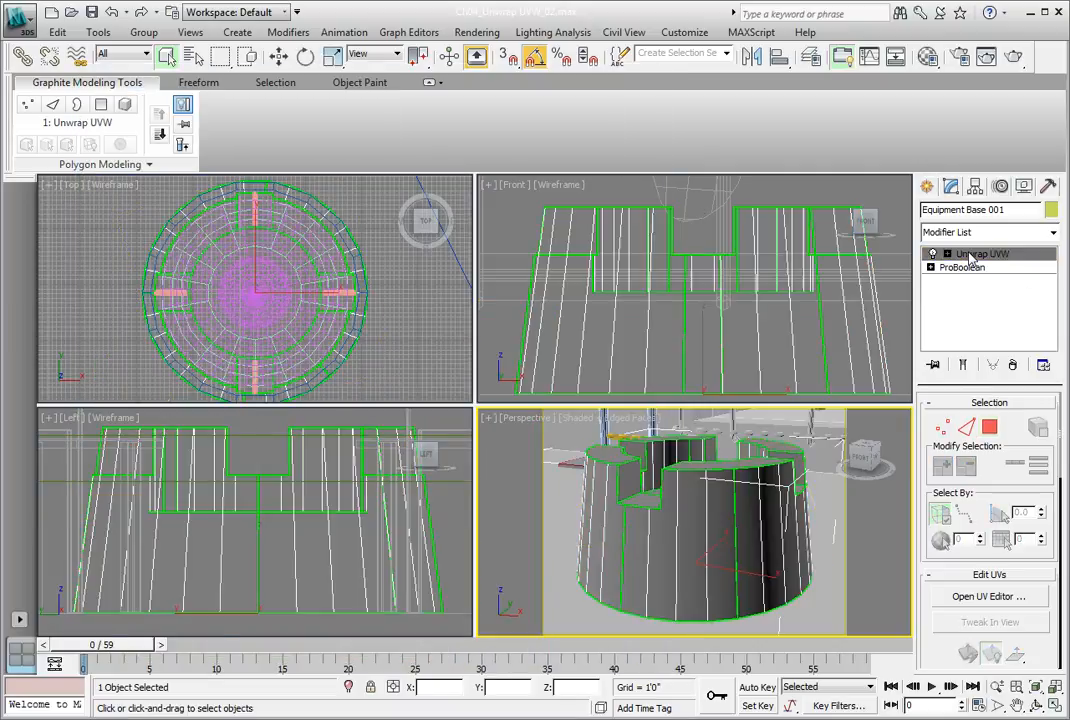